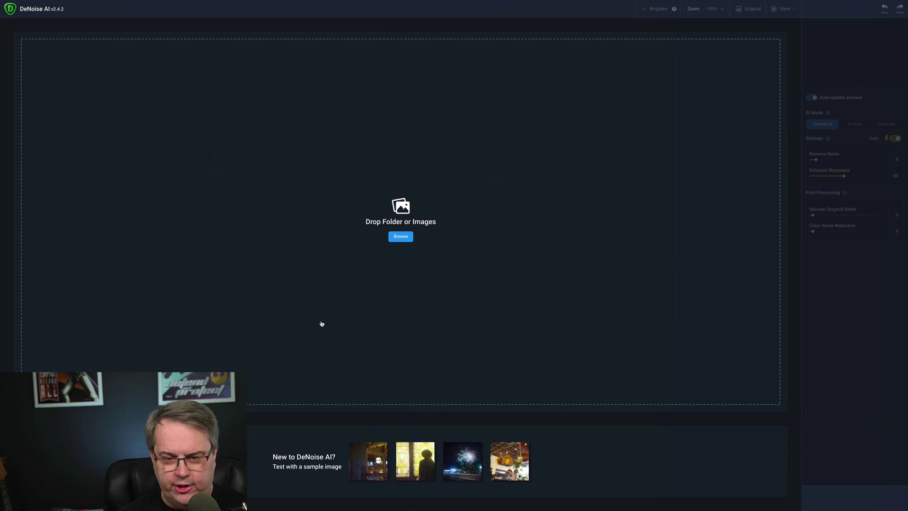
Load the first sample image, the dim timber interior, and compare its processed result with the original
left_click(365, 463)
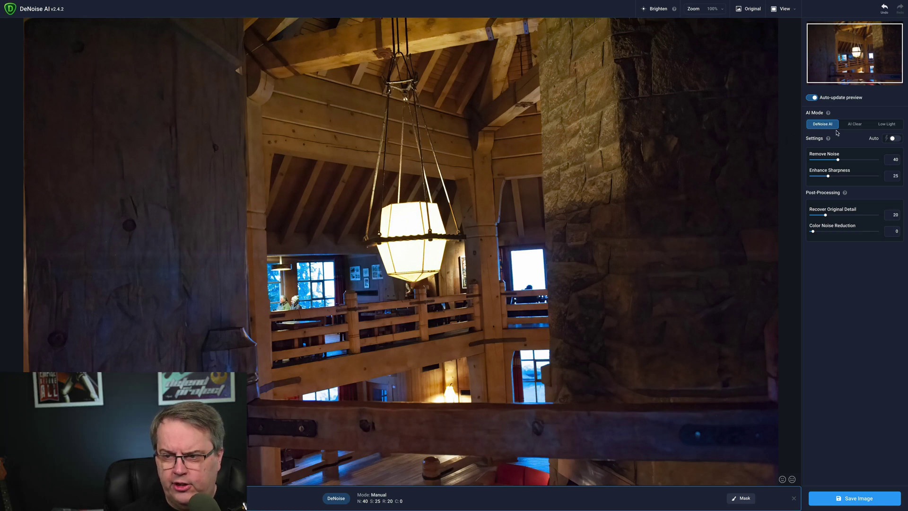
left_click(751, 11)
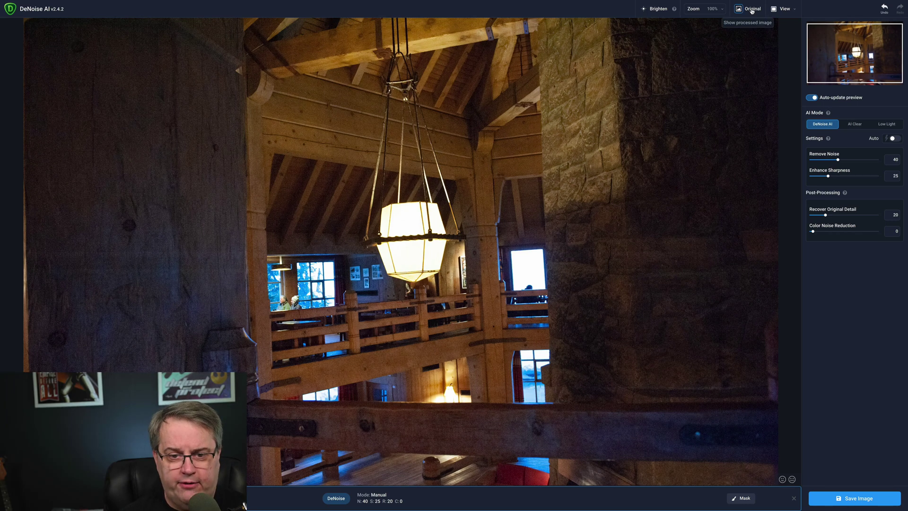
left_click(752, 10)
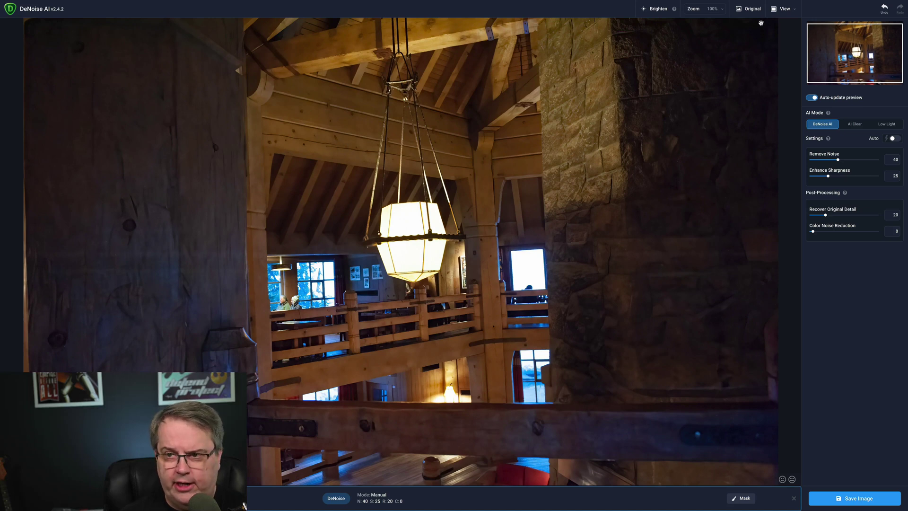
Switch the display to Comparison View and turn off automatic preview updates
left_click(793, 11)
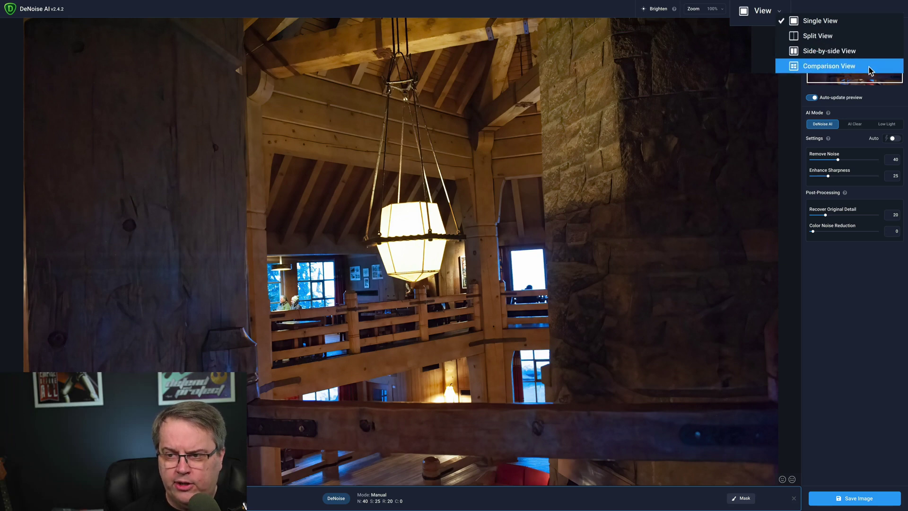
left_click(868, 67)
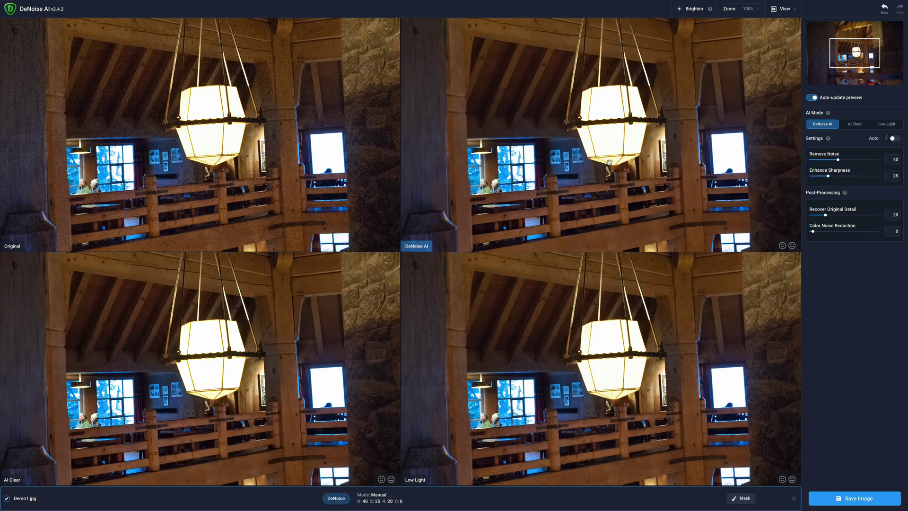
left_click(812, 98)
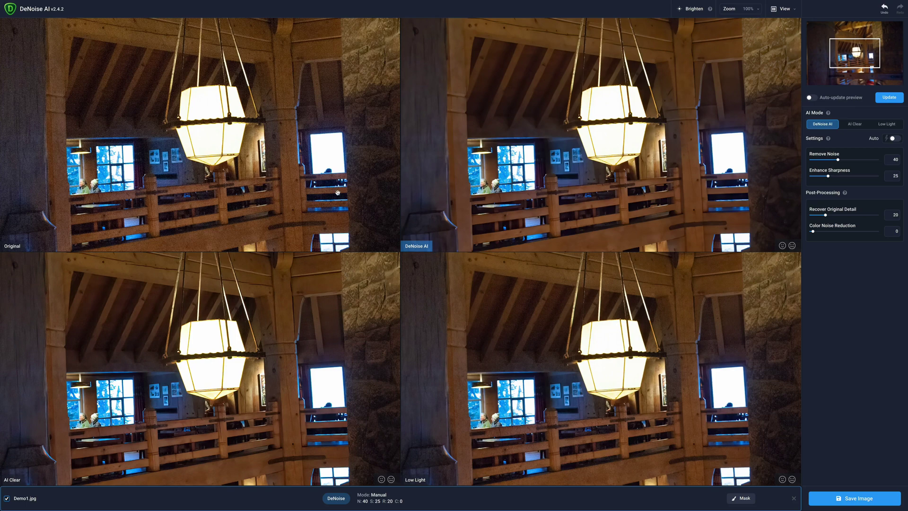
Update the comparison previews at 200% zoom and choose the Low Light result
left_click(758, 11)
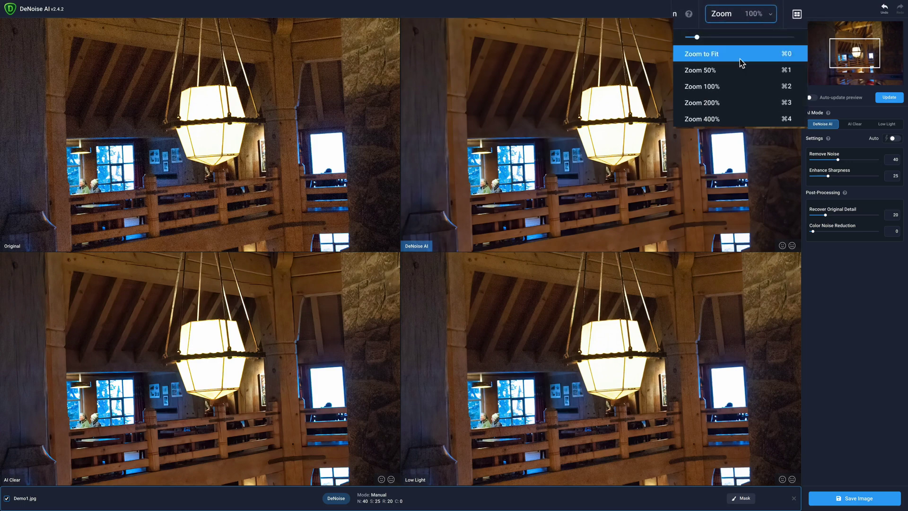
left_click(719, 99)
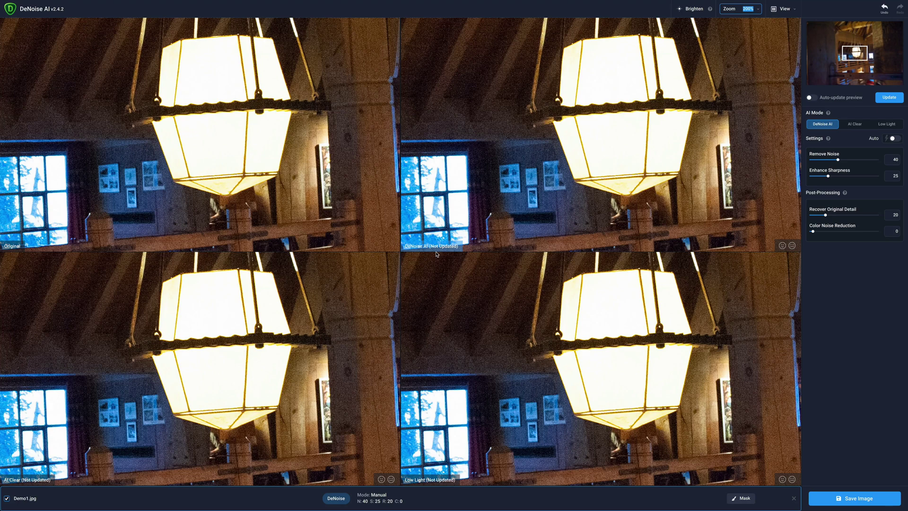
left_click(890, 98)
left_click(514, 374)
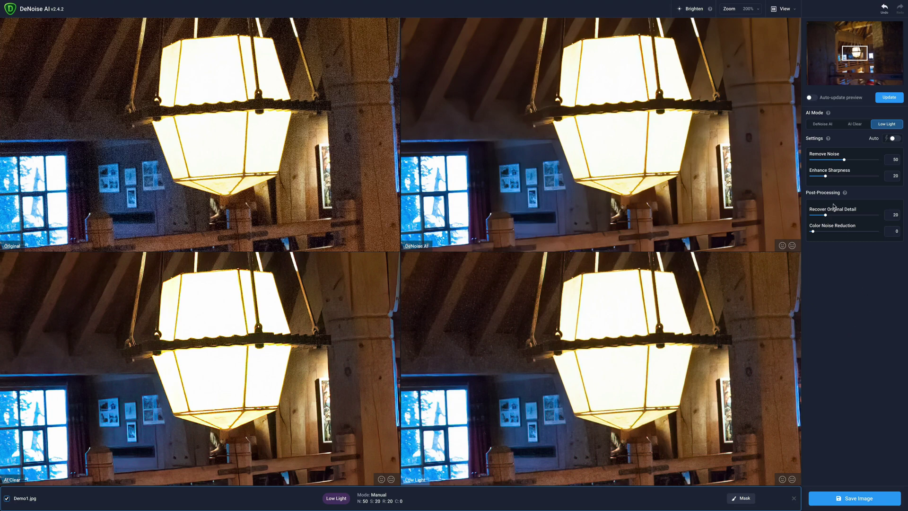
Open all six JPG images from the Noise folder on the Desktop
key("super+o")
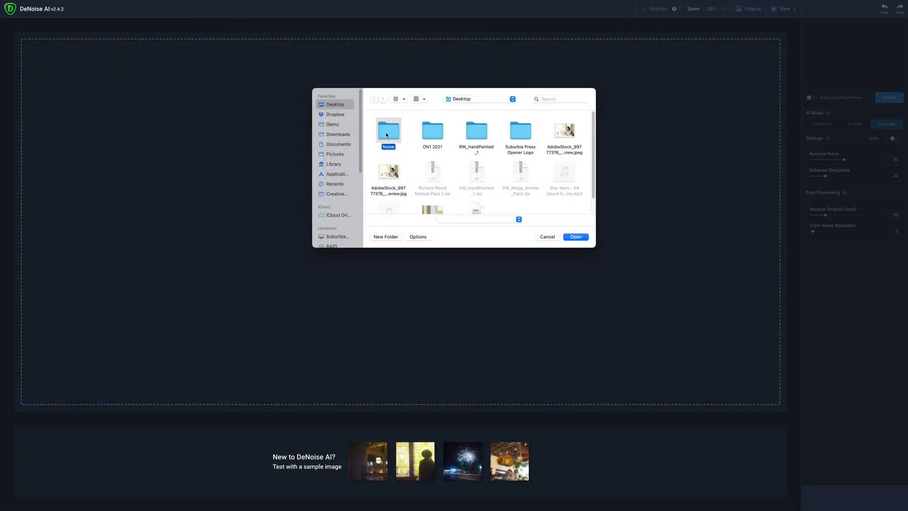
left_click(576, 237)
left_click_drag(376, 128, 582, 205)
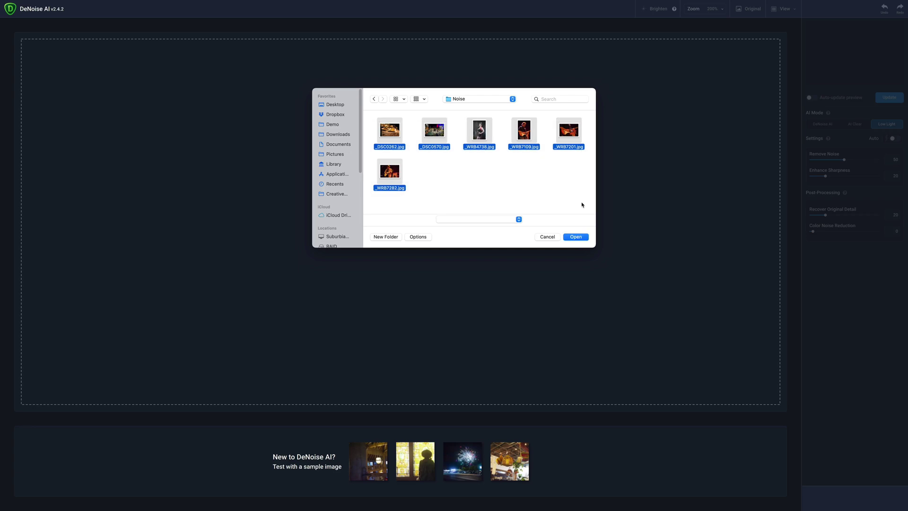
left_click(576, 237)
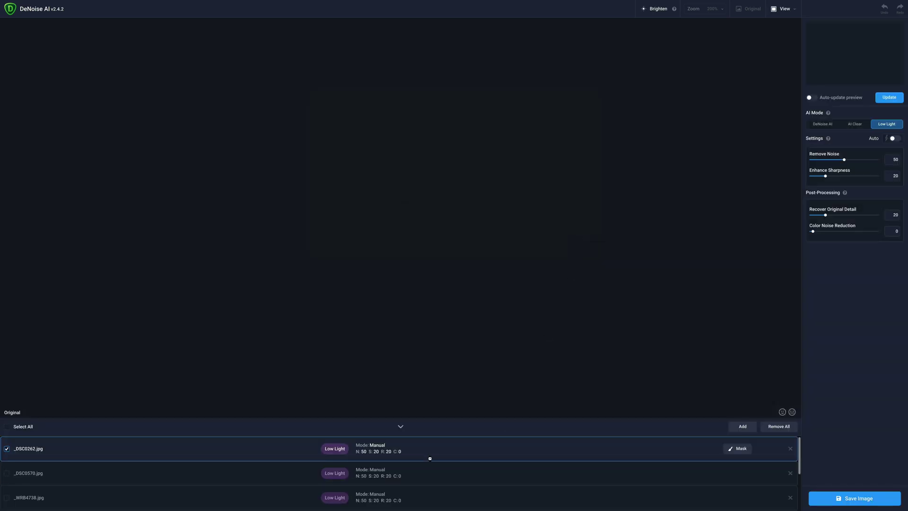
Set the zoom of the food photo to 100% and look through the list of loaded images
scroll(259, 453, "down", 3)
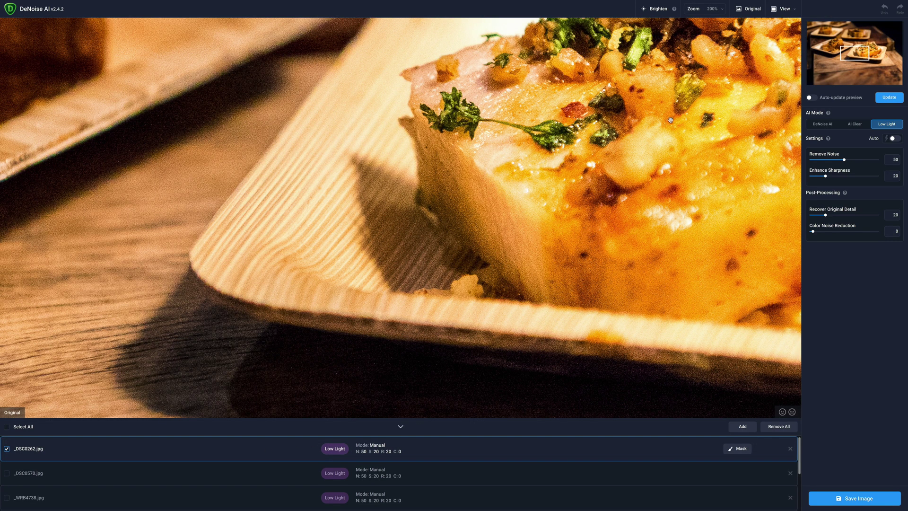
left_click(723, 13)
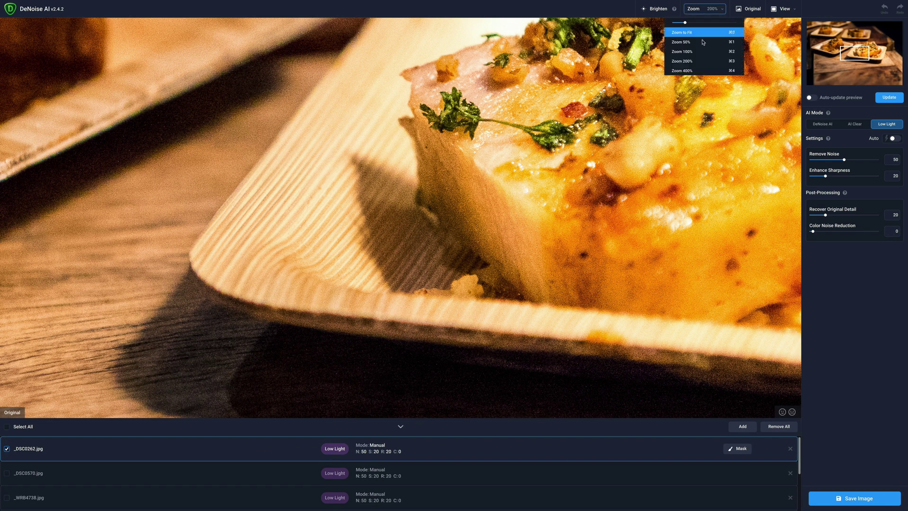
left_click(690, 53)
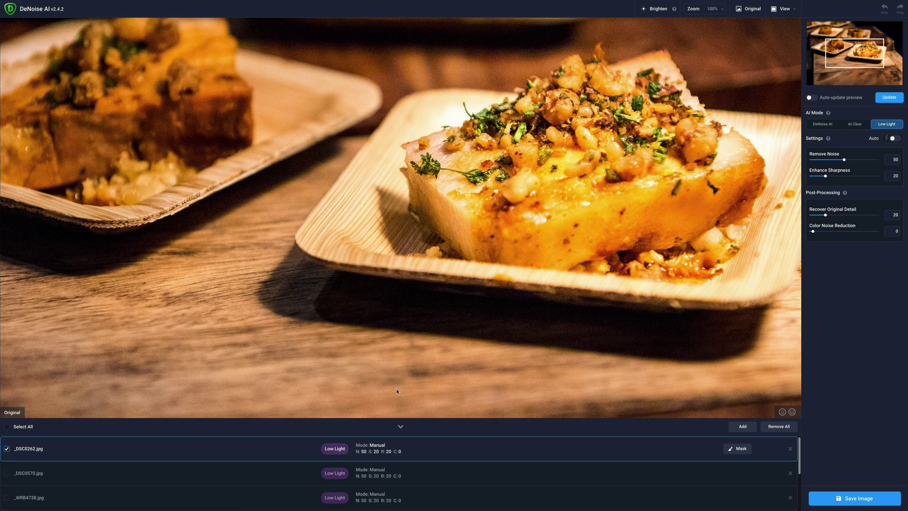
scroll(423, 474, "down", 5)
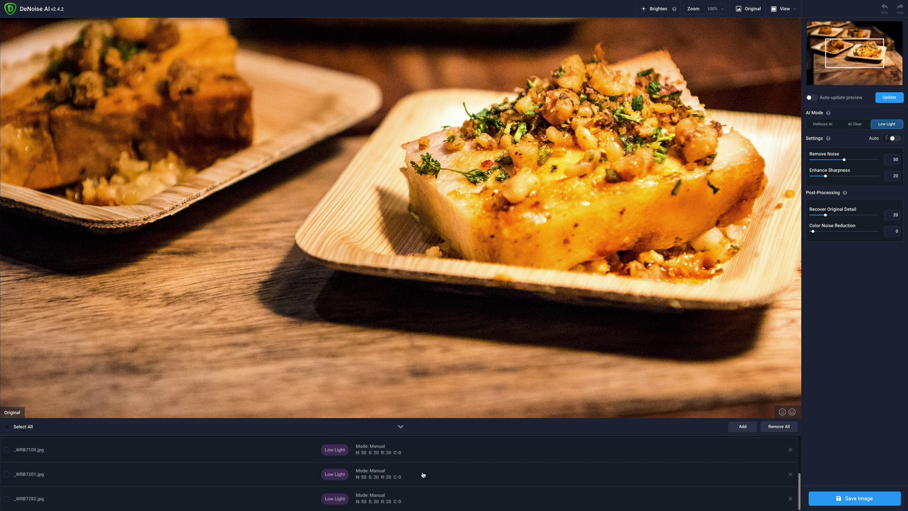
scroll(423, 474, "up", 5)
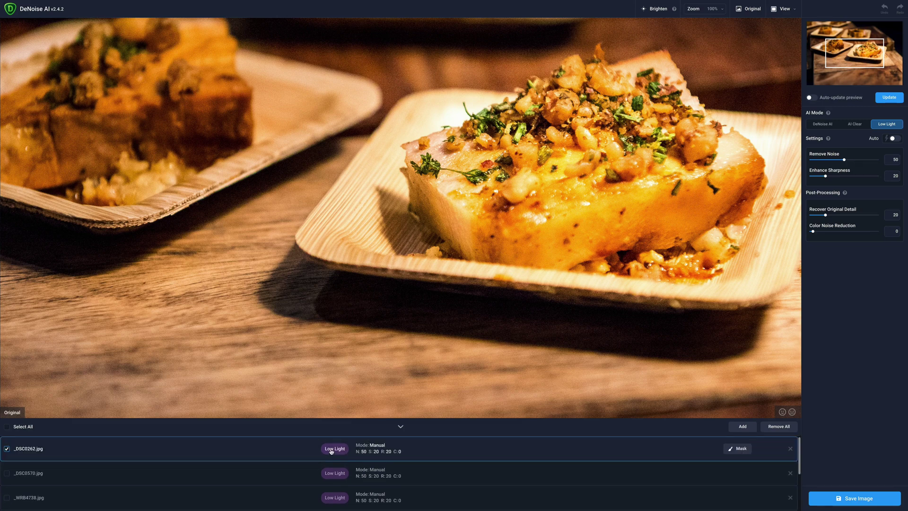
Update the preview of _DSC0262.jpg and set its Enhance Sharpness to 70
left_click(890, 98)
left_click(856, 177)
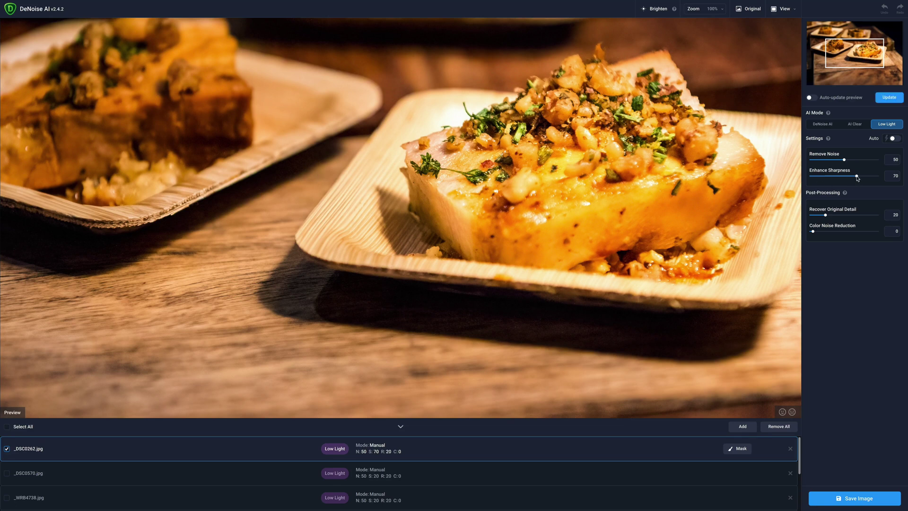
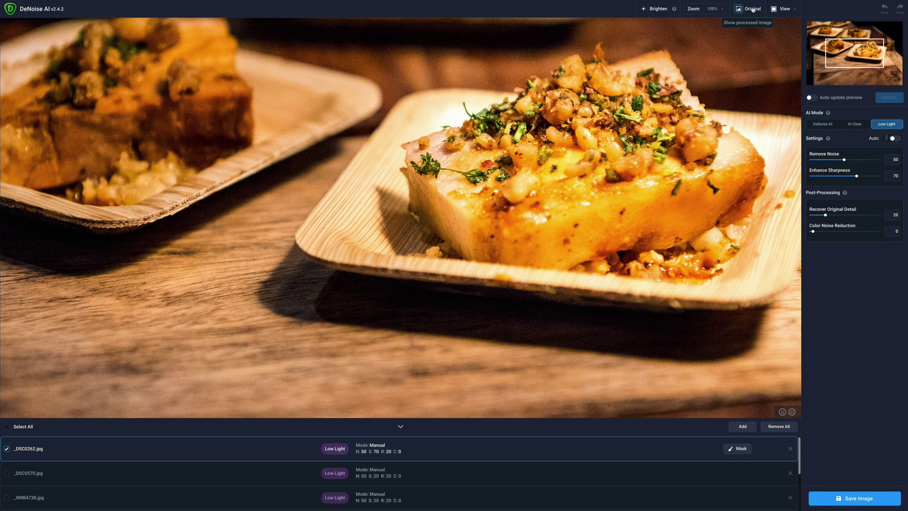
Compare the processed food photo with its original several times to judge the noise reduction and sharpening
left_click(749, 9)
left_click(752, 9)
left_click(752, 9)
left_click(752, 9)
left_click(753, 9)
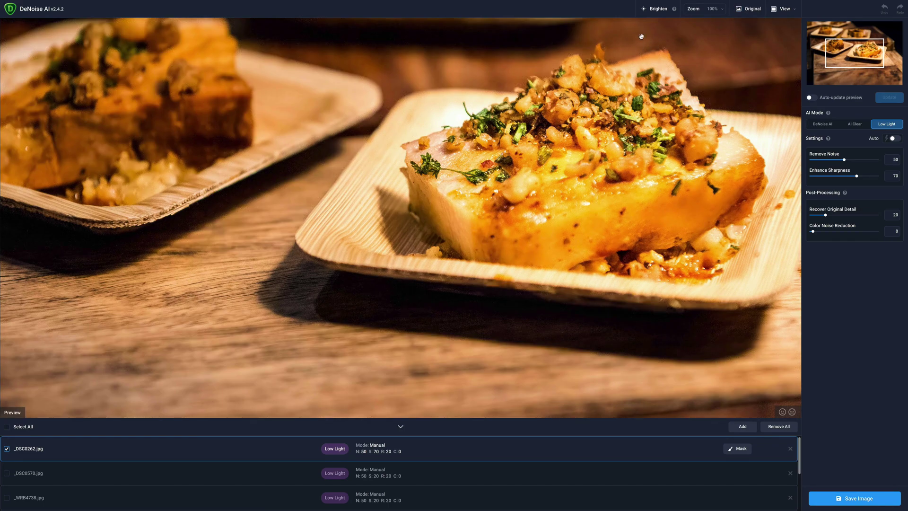
left_click(746, 11)
left_click(745, 10)
left_click(745, 10)
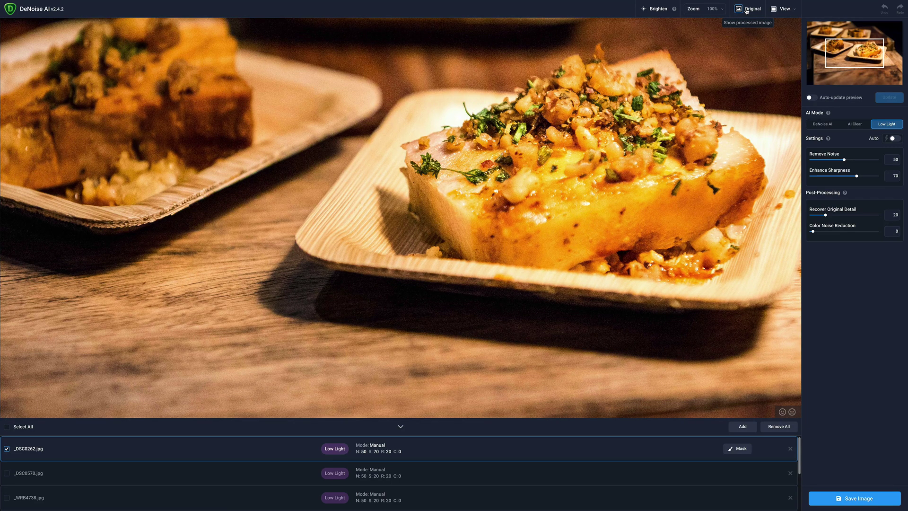
left_click(746, 10)
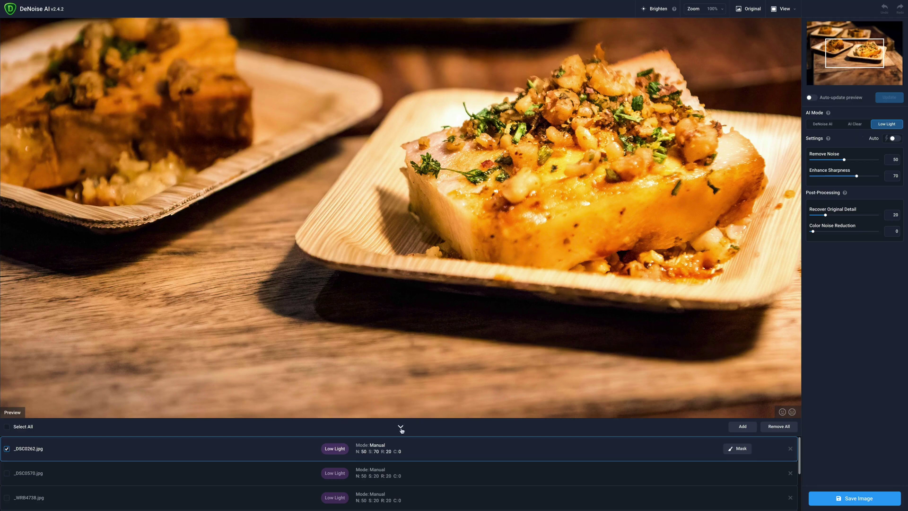
Select all loaded images and turn on automatic settings for them
scroll(268, 484, "down", 5)
scroll(268, 483, "up", 5)
left_click(7, 427)
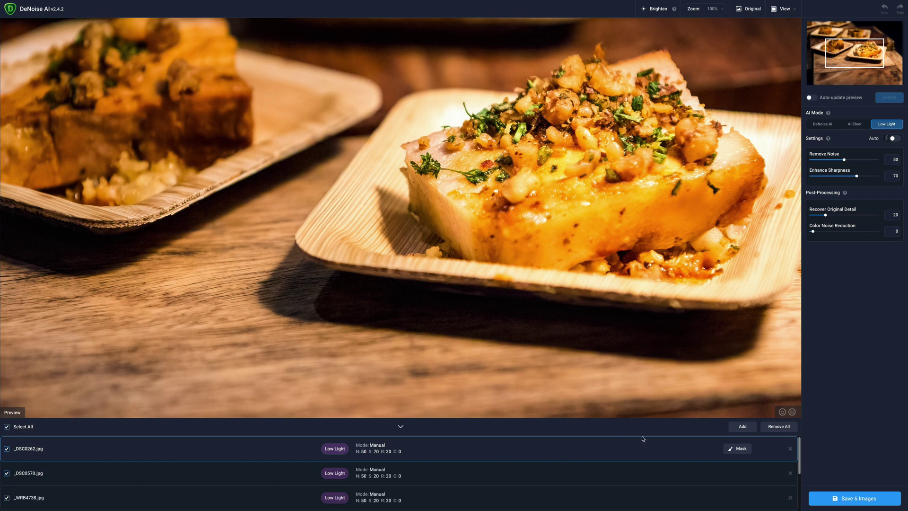
left_click(893, 138)
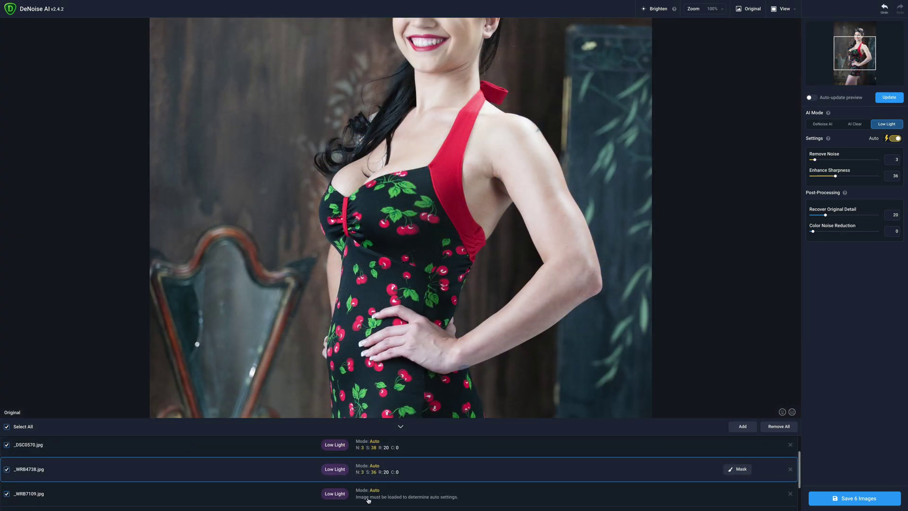
View _WRB7109.jpg, _WRB7201.jpg and the upper part of _WRB4738.jpg to examine their automatic settings
left_click(335, 497)
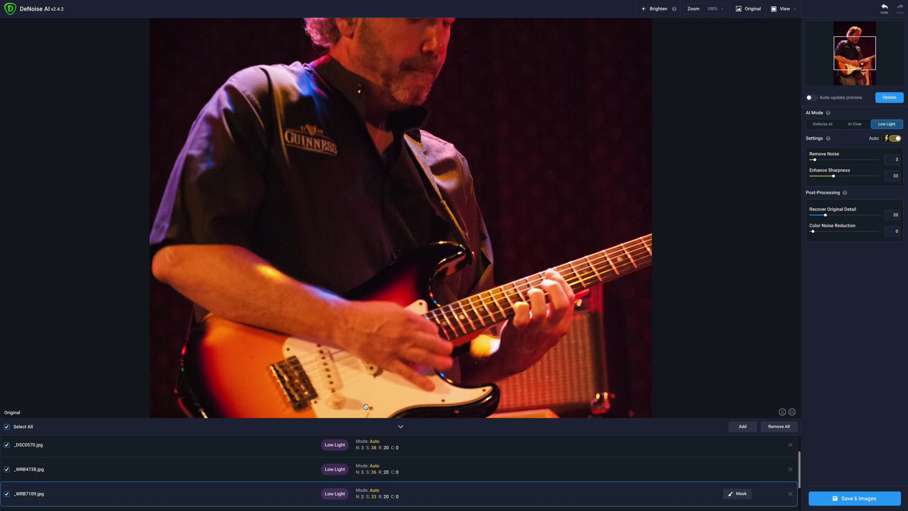
scroll(333, 494, "down", 2)
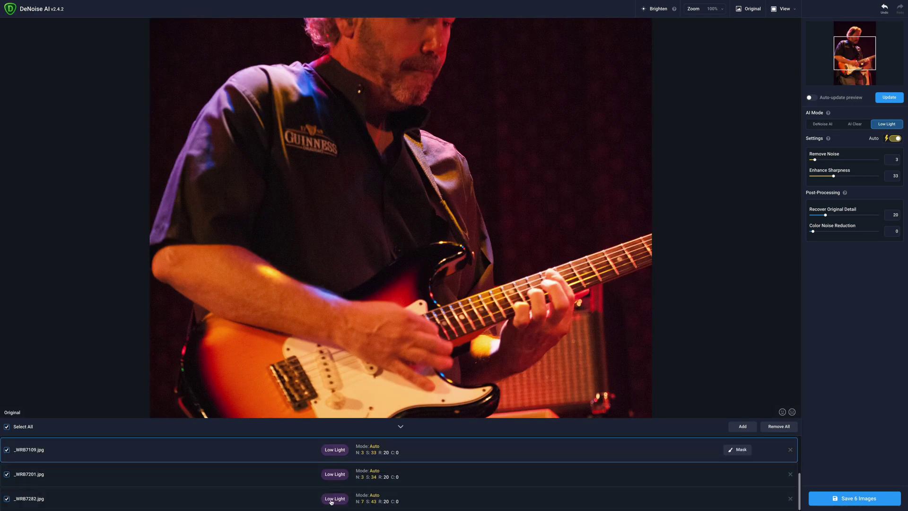
left_click(339, 478)
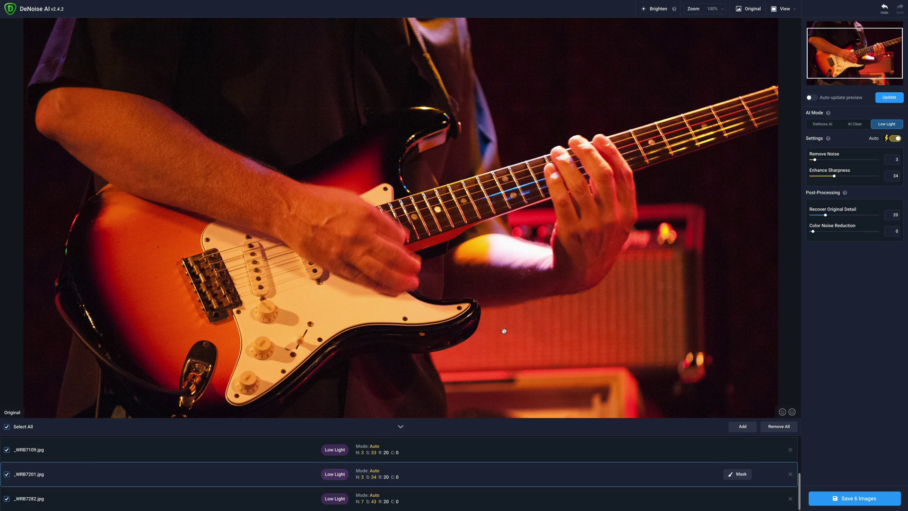
left_click(337, 456)
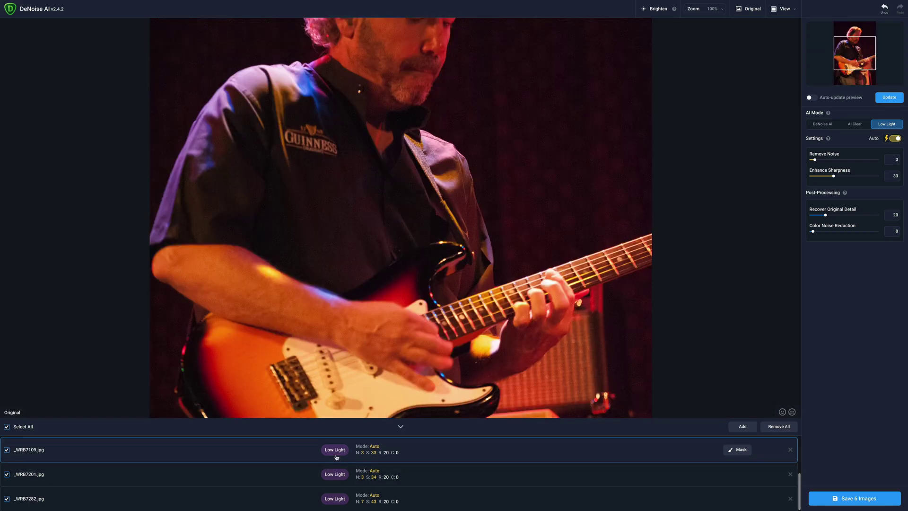
scroll(336, 457, "up", 3)
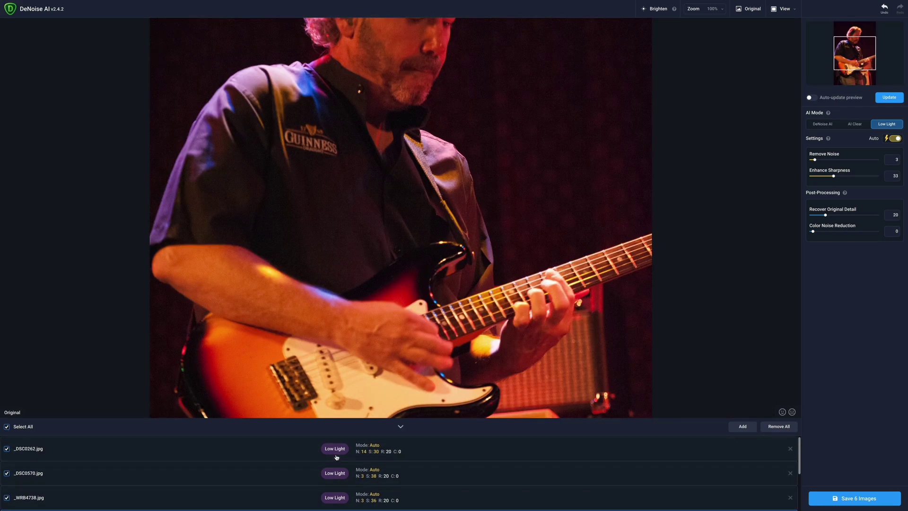
left_click(332, 496)
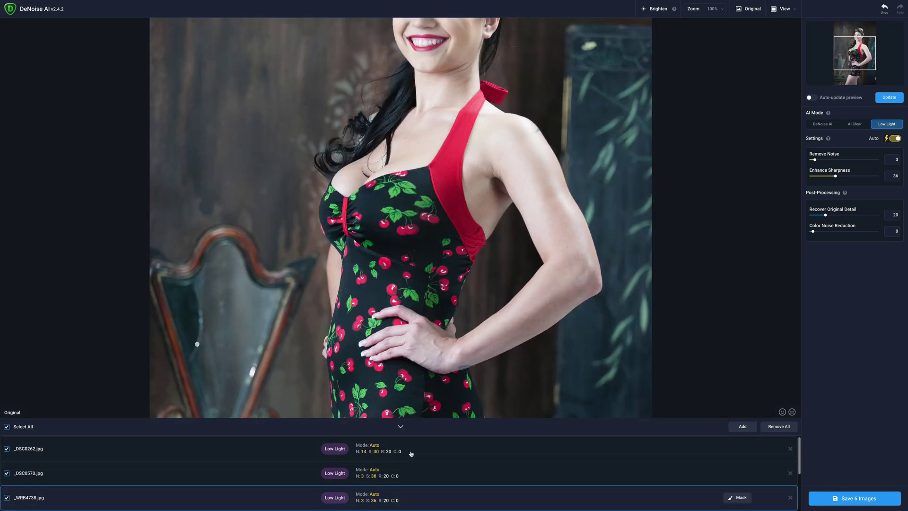
left_click_drag(842, 48, 845, 41)
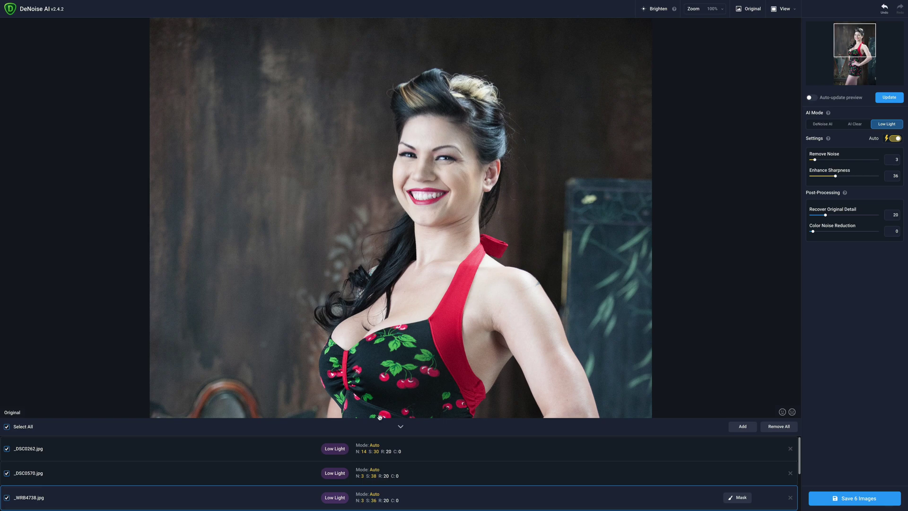
Show _DSC0570.jpg, try the DeNoise AI mode, and update the preview with automatic Low Light settings
left_click(366, 470)
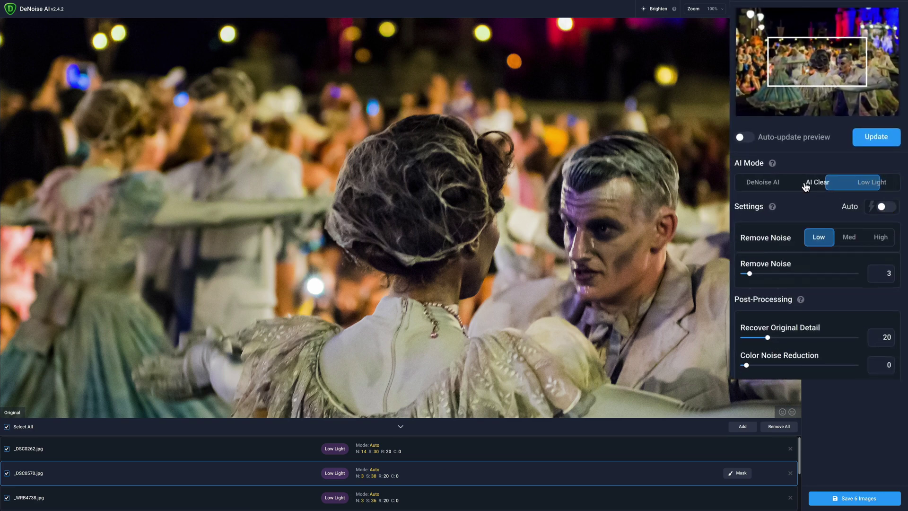
left_click(766, 185)
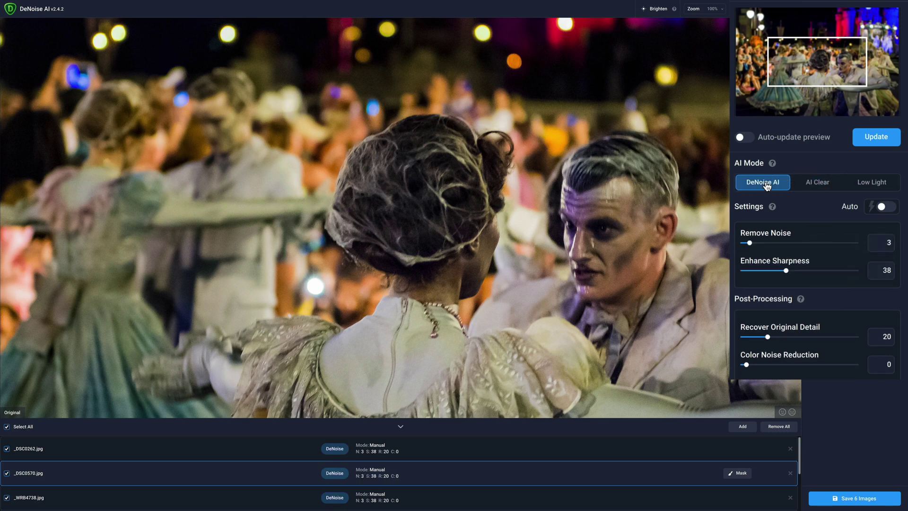
left_click(870, 184)
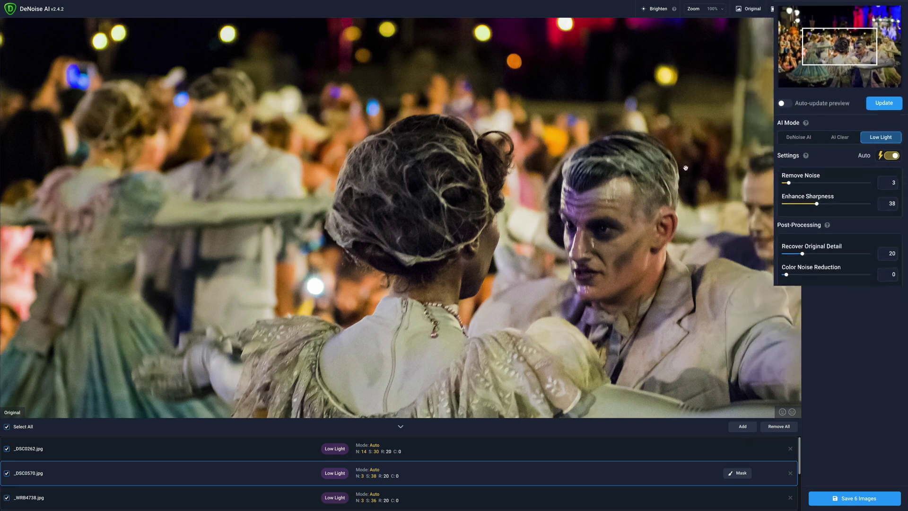
left_click(889, 97)
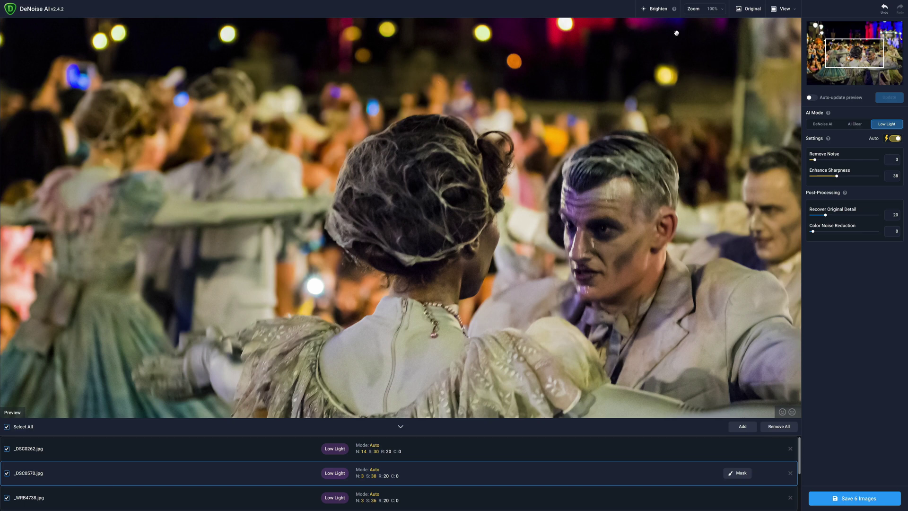
Compare the processed _DSC0570.jpg with its original several times at 100% zoom to judge the Low Light result
left_click(751, 9)
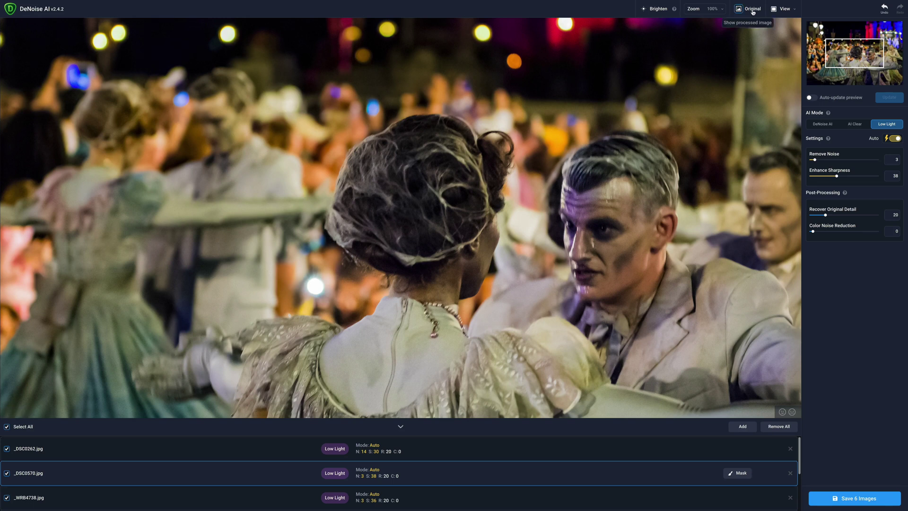
left_click(752, 11)
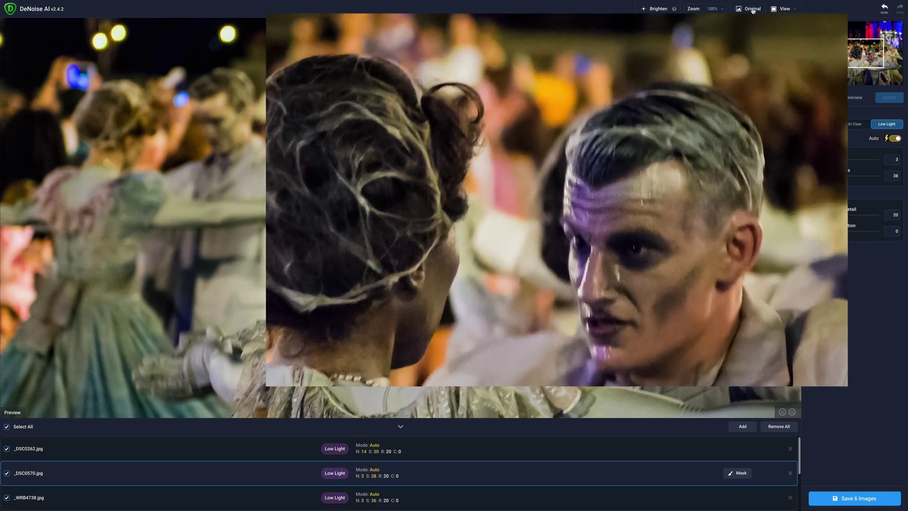
left_click(752, 10)
left_click(752, 11)
left_click(750, 11)
left_click(750, 10)
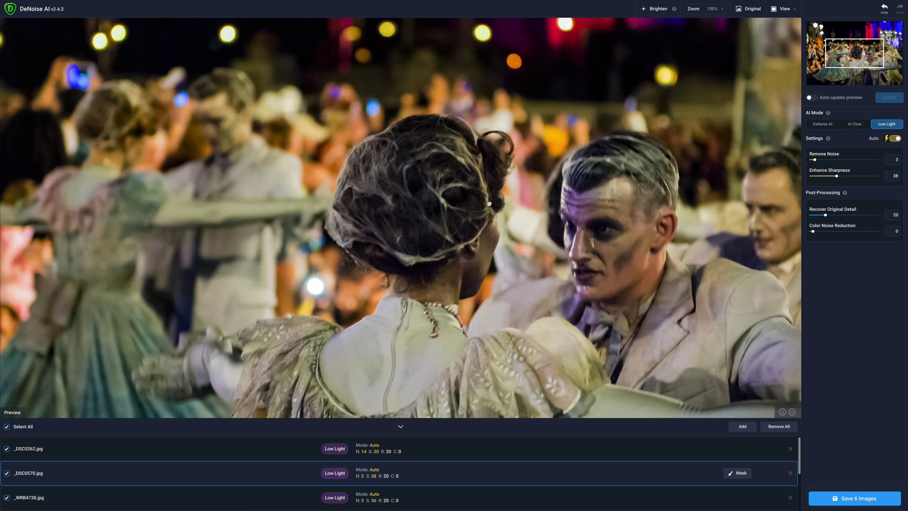
Zoom _DSC0570.jpg to 400% and update the preview of the woman's hair
left_click(722, 13)
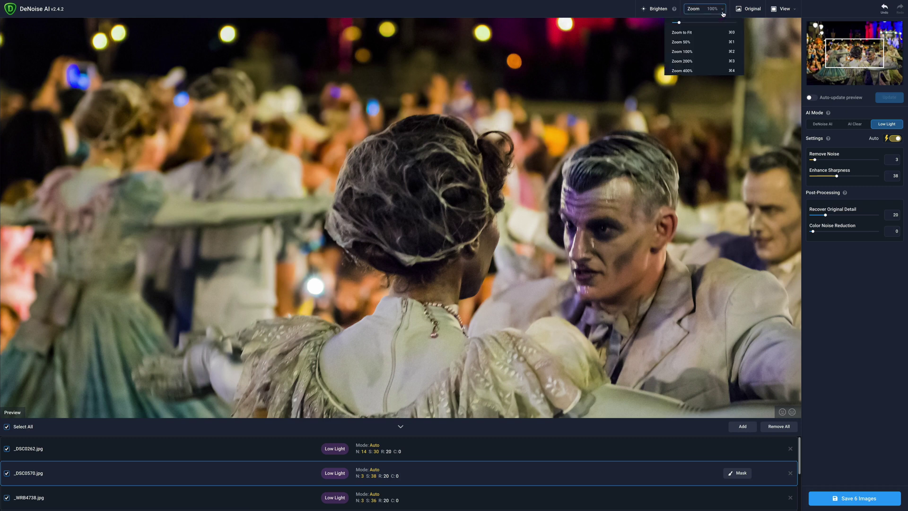
left_click(712, 73)
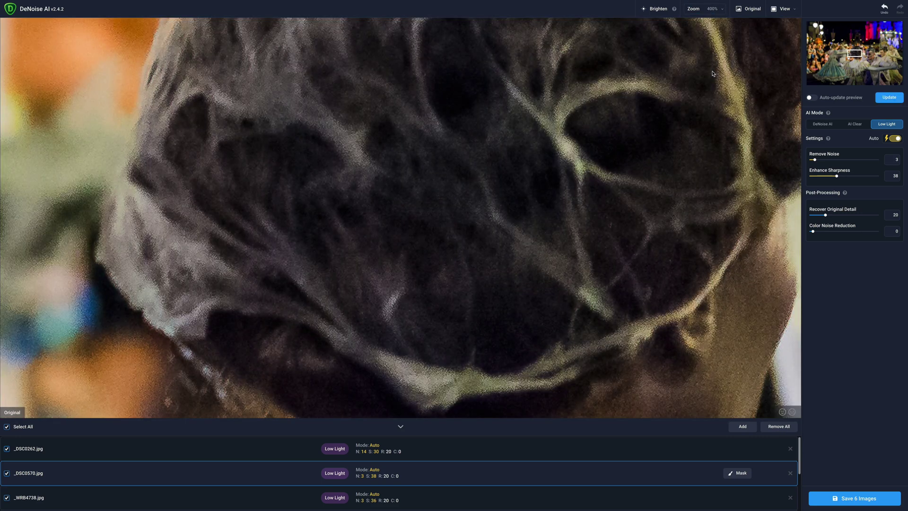
left_click(889, 99)
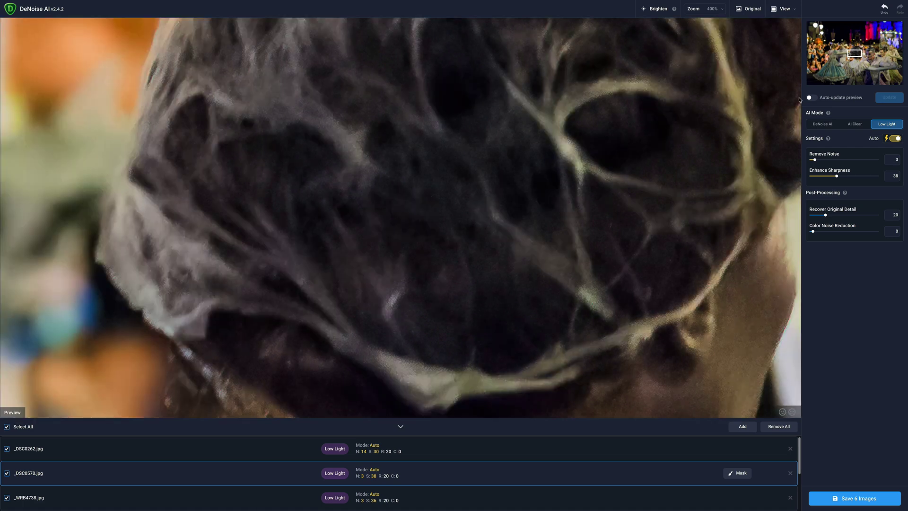
Show the dancing couple's faces at 400%, update the preview there, and compare it with the original
left_click_drag(853, 55, 862, 55)
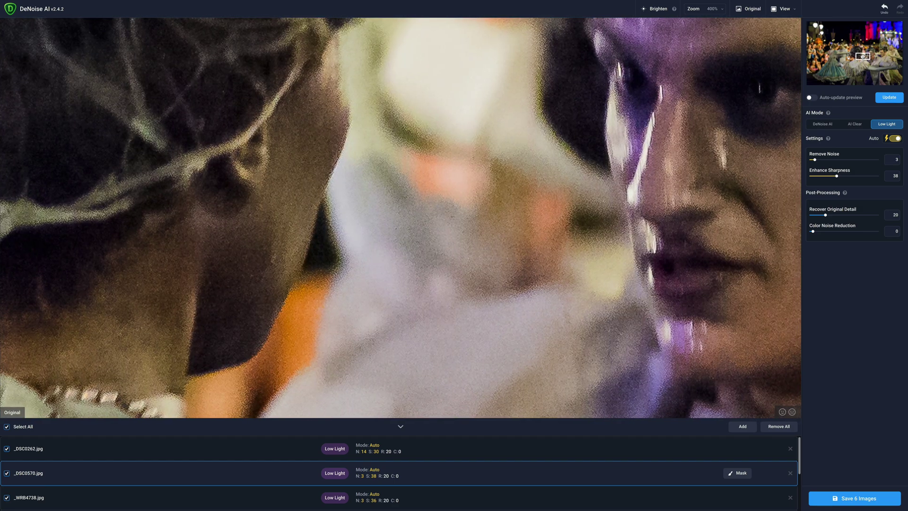
left_click(888, 98)
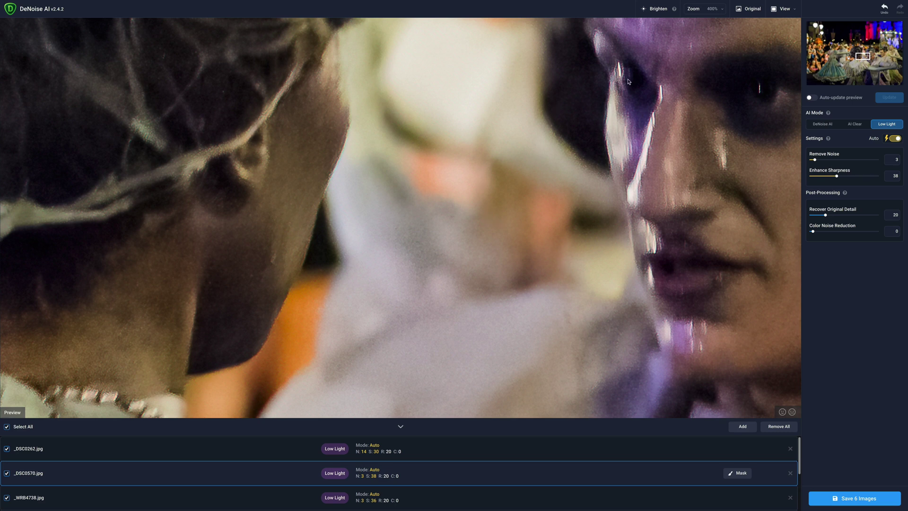
left_click(752, 9)
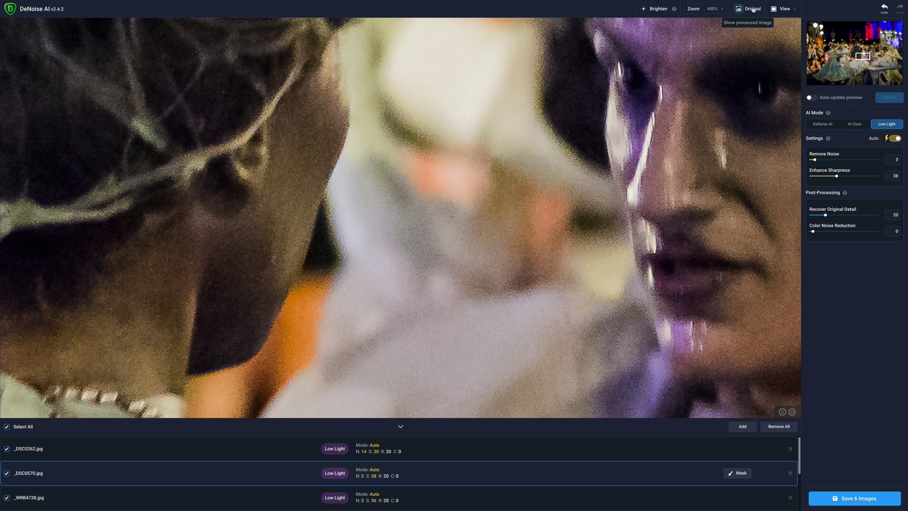
left_click(752, 9)
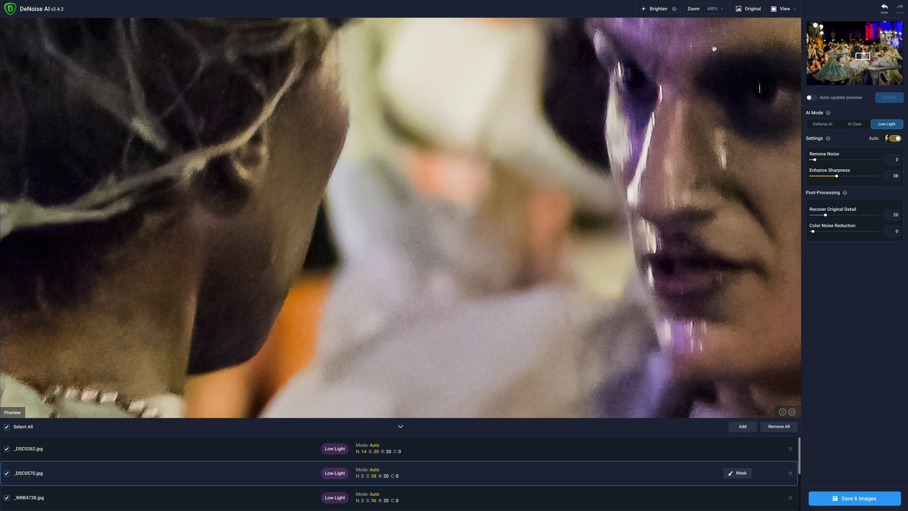
View the whole photo at fit zoom, dismiss the preview size warning, and return to 100% zoom
left_click(722, 13)
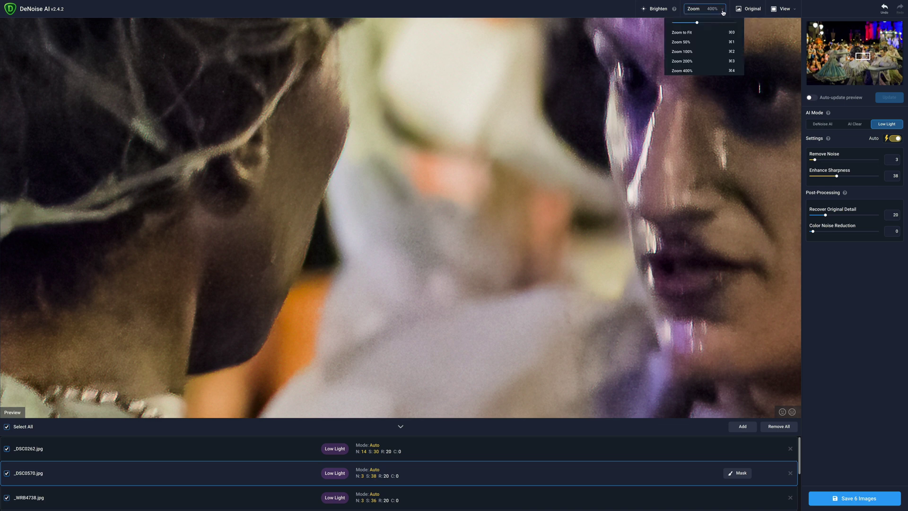
left_click(706, 36)
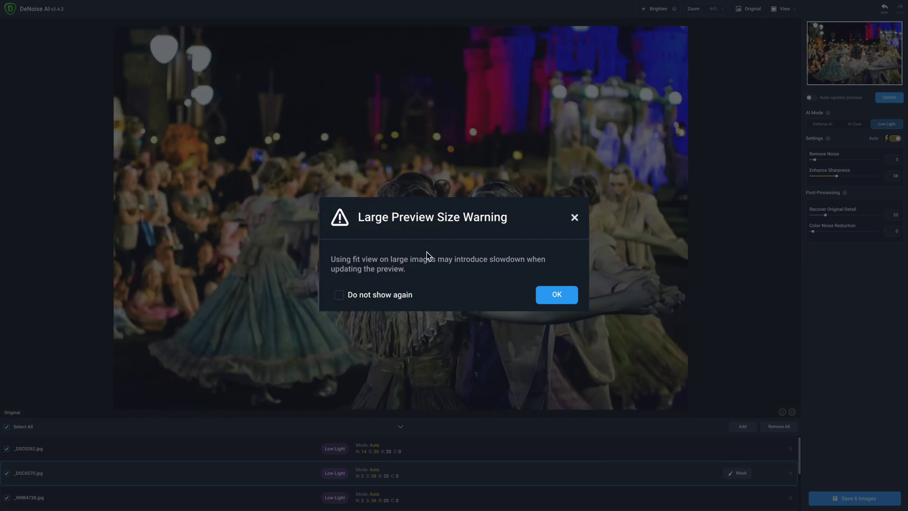
left_click(574, 218)
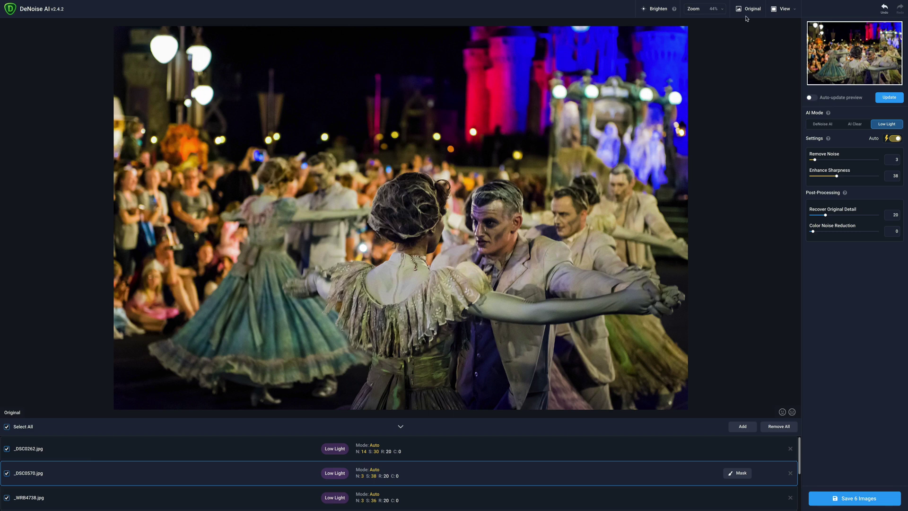
left_click(722, 11)
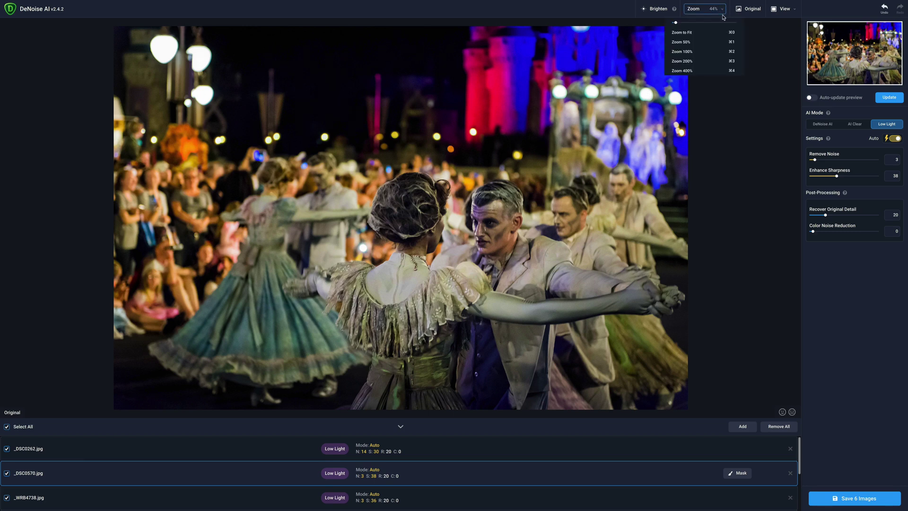
left_click(693, 52)
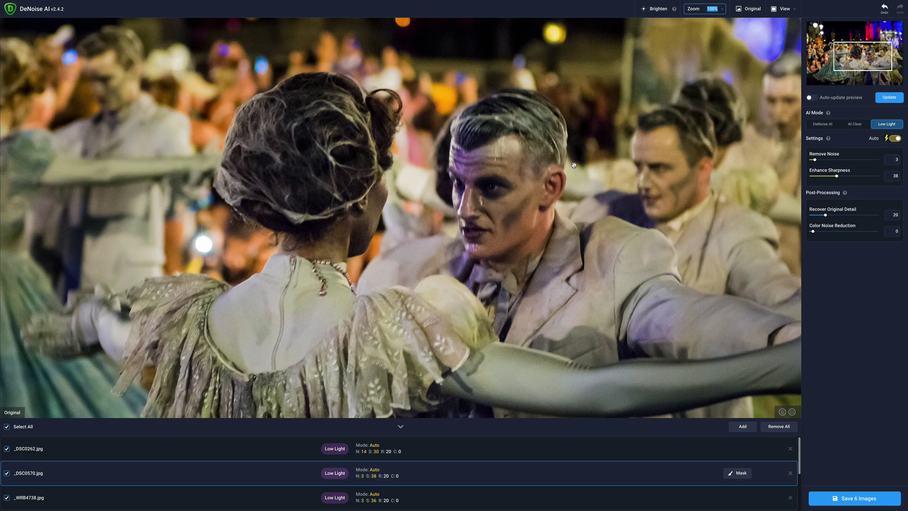
Examine the application preferences, try Left as the Controls Panel Location, switch it back to Right, and close them
left_click(41, 4)
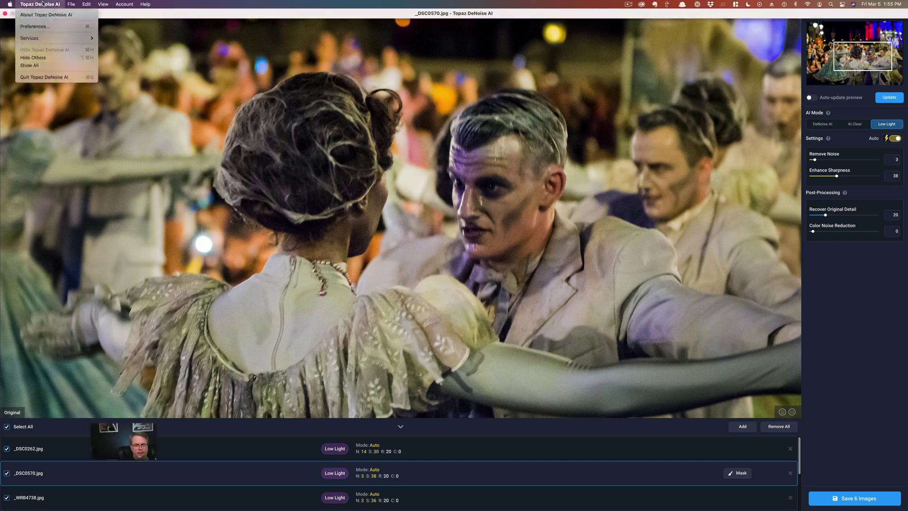
left_click(43, 29)
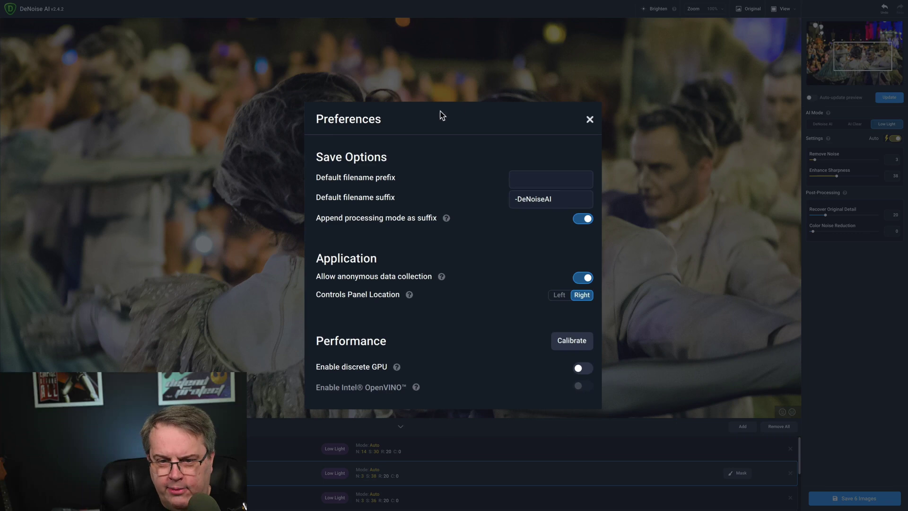
left_click(544, 183)
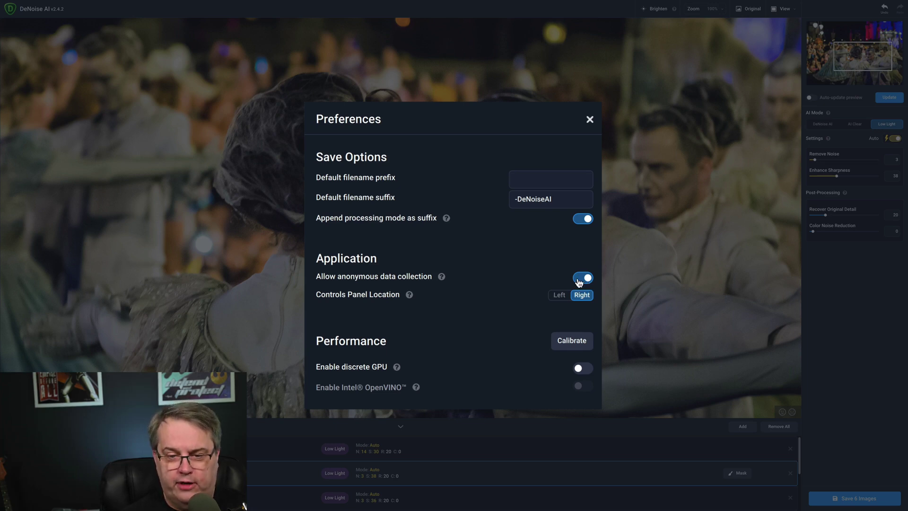
left_click(558, 297)
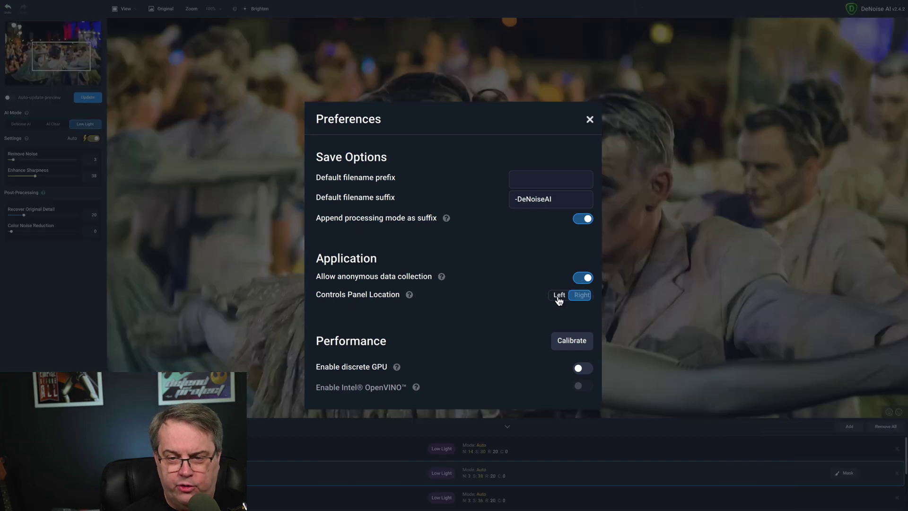
left_click(580, 295)
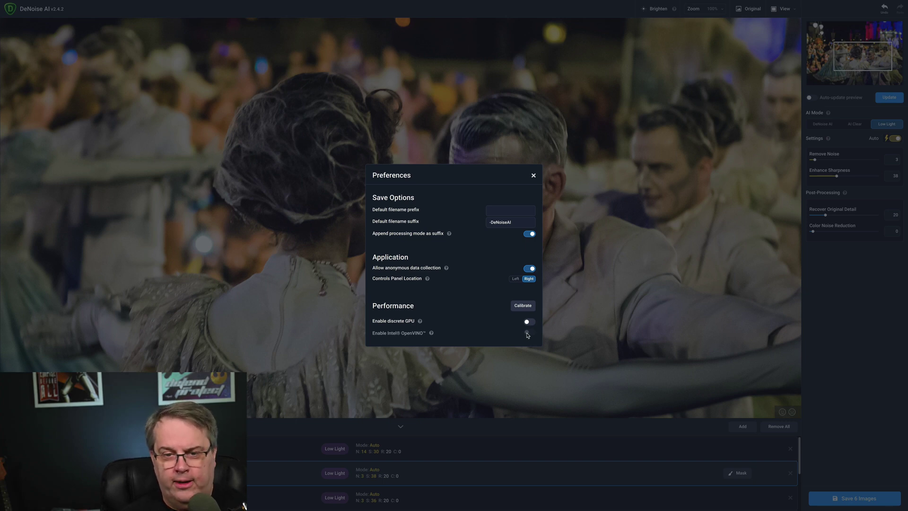
left_click(533, 176)
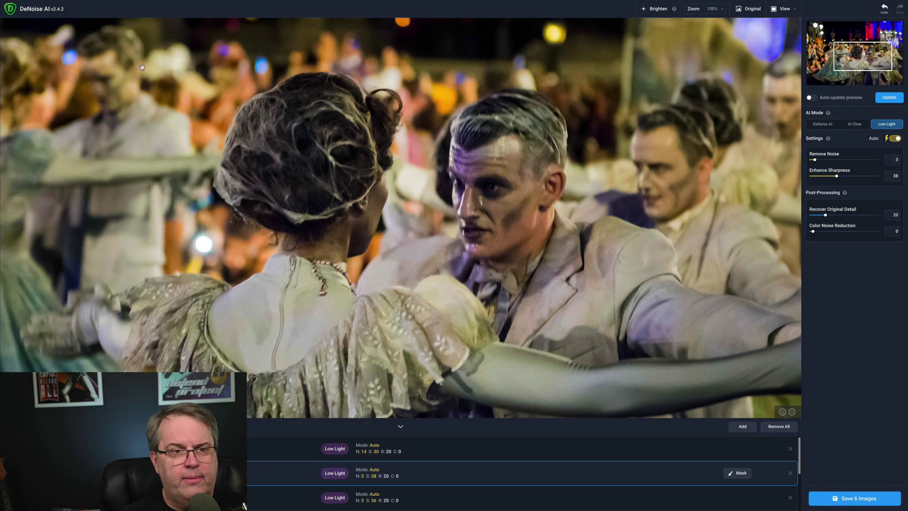